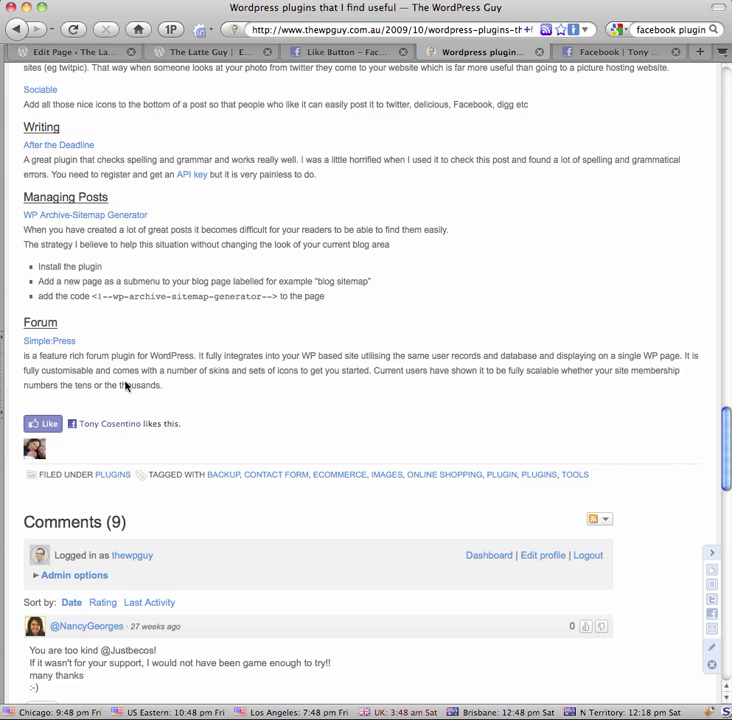
Copy the web address of The Latte Guy Events page from the address bar
{"action": "left_click", "coordinate": [592, 55]}
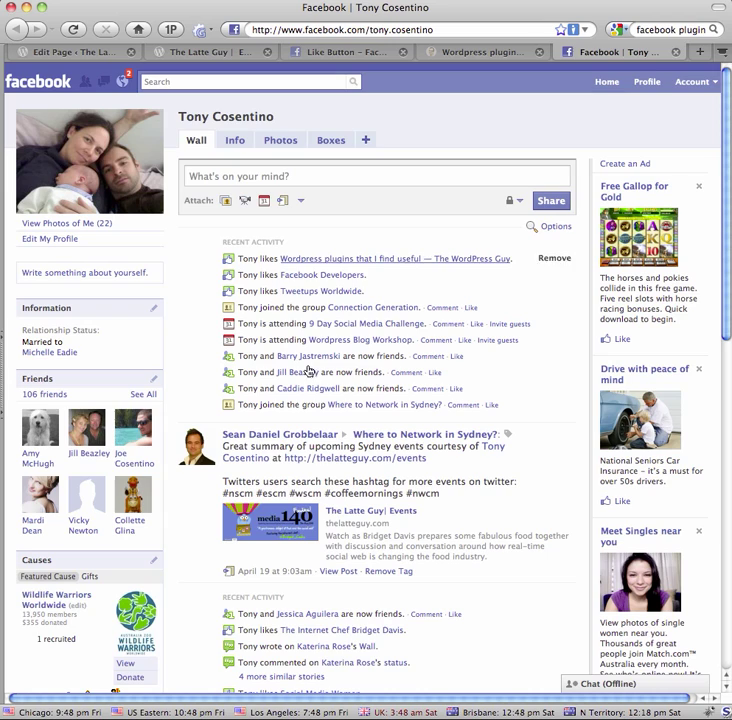
{"action": "mouse_move", "coordinate": [370, 258]}
{"action": "left_click", "coordinate": [485, 52]}
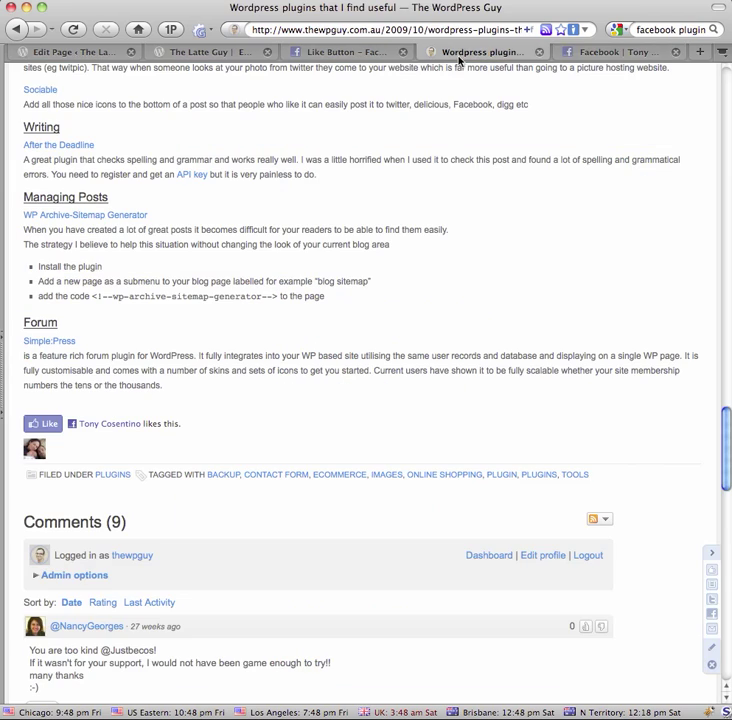
{"action": "left_click", "coordinate": [208, 52]}
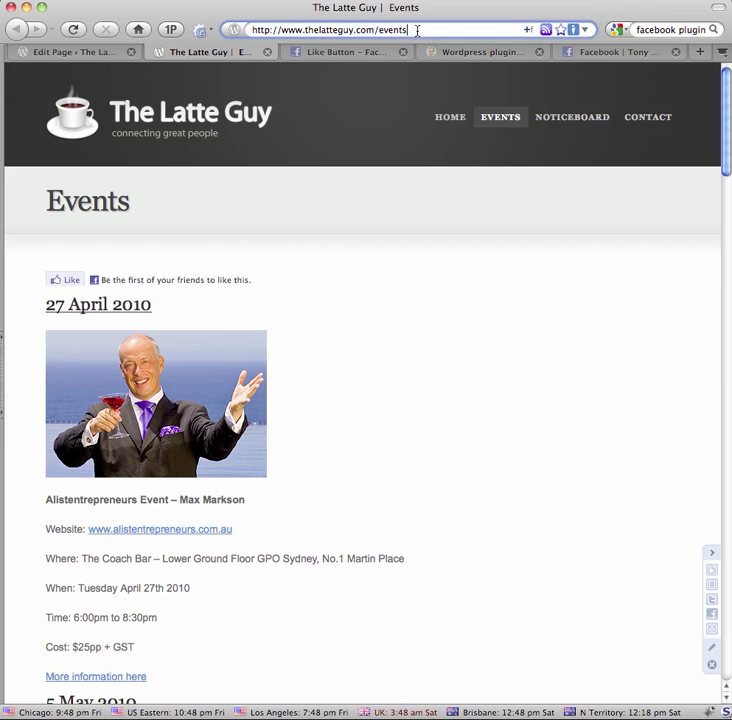
{"action": "left_click_drag", "start_coordinate": [417, 29], "coordinate": [255, 30]}
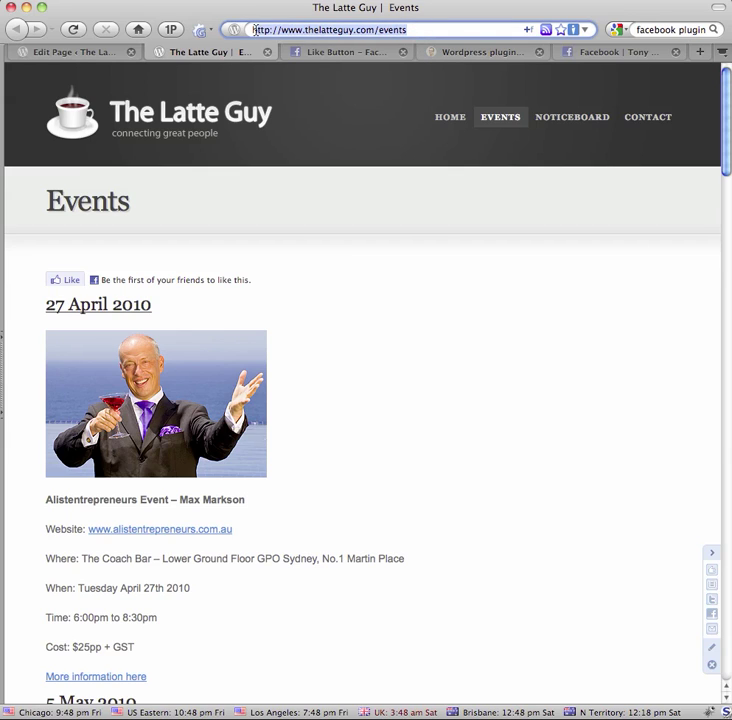
{"action": "right_click", "coordinate": [308, 30]}
{"action": "left_click", "coordinate": [335, 76]}
Replace the Like Button form's URL to Like with the pasted Events page address
{"action": "left_click", "coordinate": [349, 55]}
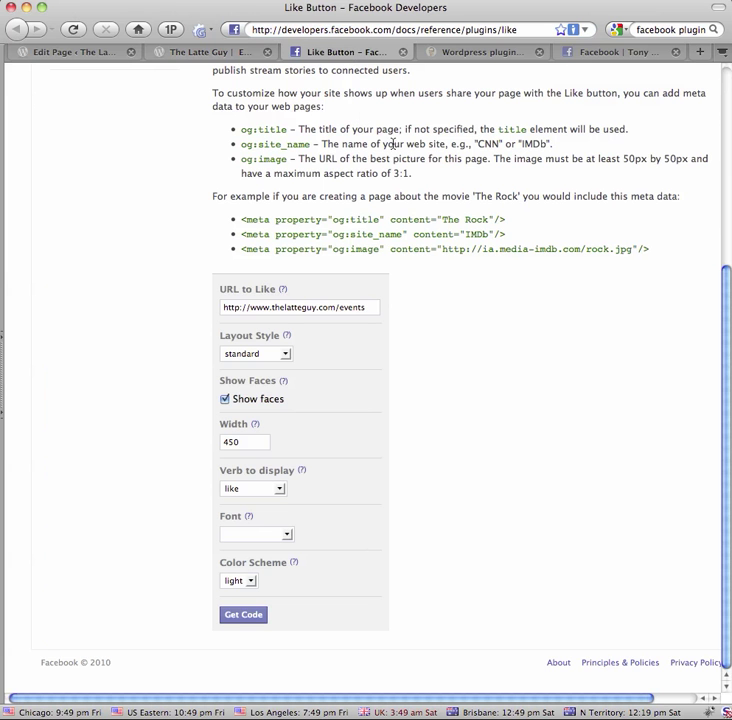
{"action": "scroll", "coordinate": [405, 147], "scroll_direction": "up", "scroll_amount": 5}
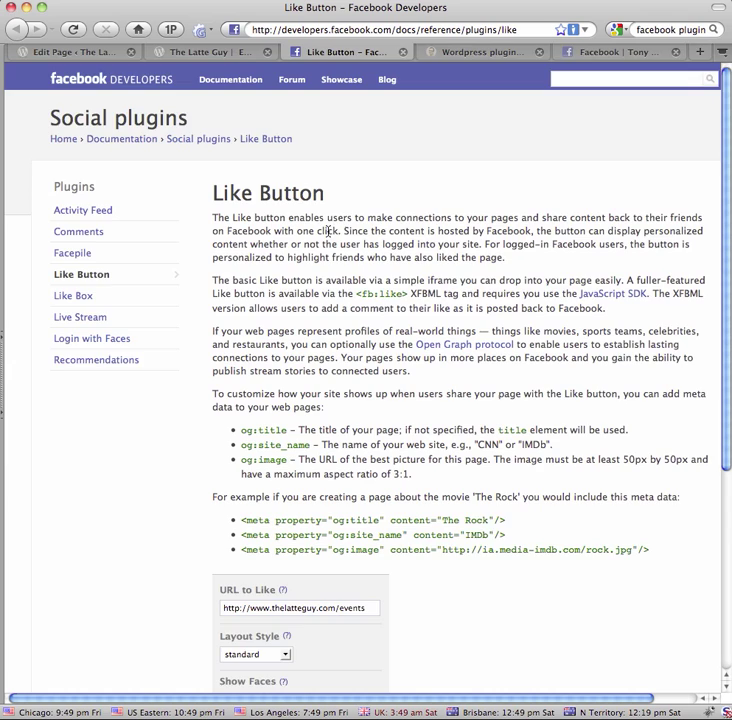
{"action": "scroll", "coordinate": [329, 243], "scroll_direction": "down", "scroll_amount": 5}
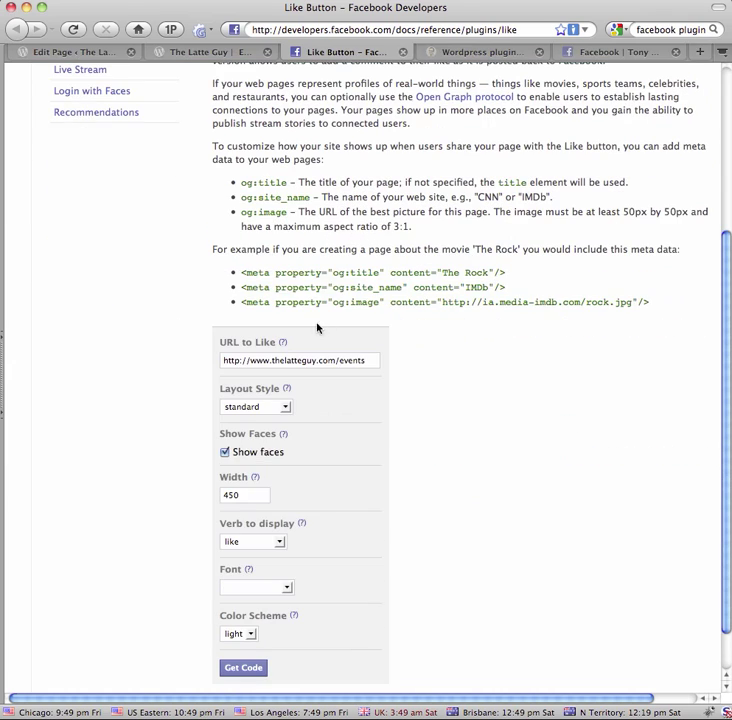
{"action": "scroll", "coordinate": [377, 321], "scroll_direction": "down", "scroll_amount": 2}
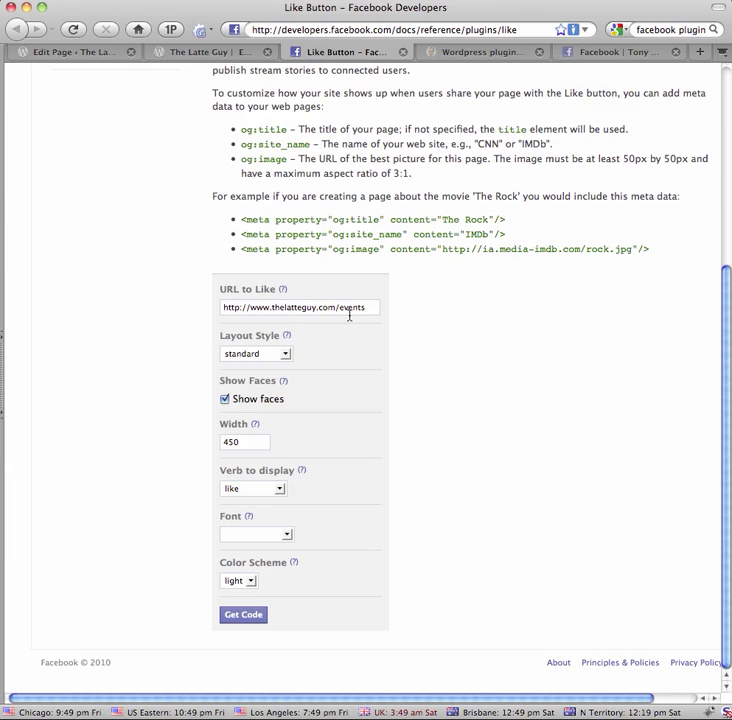
{"action": "left_click_drag", "start_coordinate": [367, 308], "coordinate": [220, 309]}
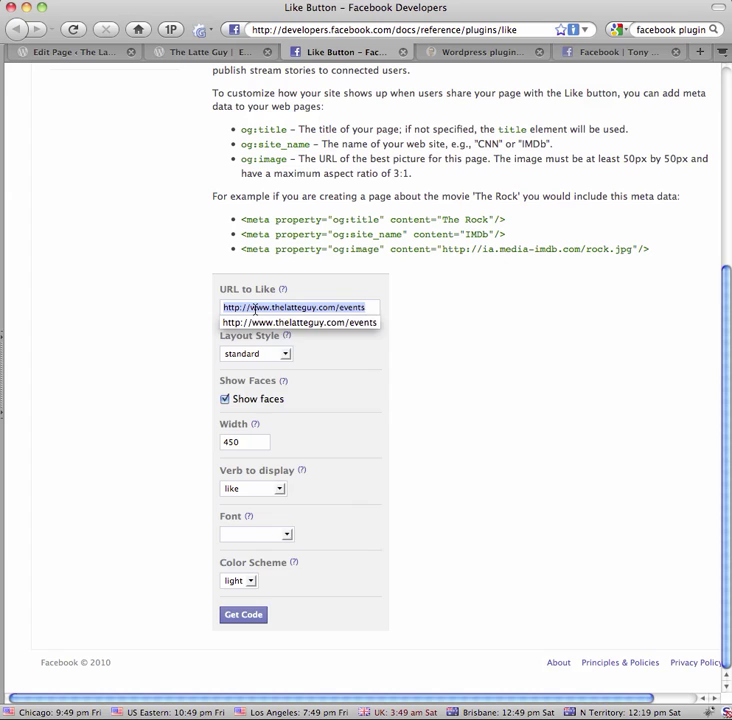
{"action": "right_click", "coordinate": [255, 310]}
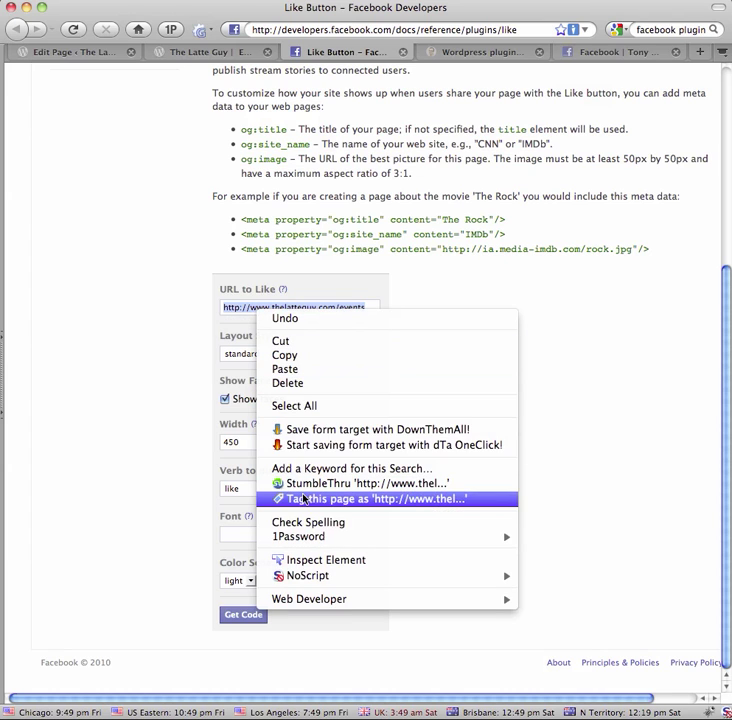
{"action": "left_click", "coordinate": [306, 370]}
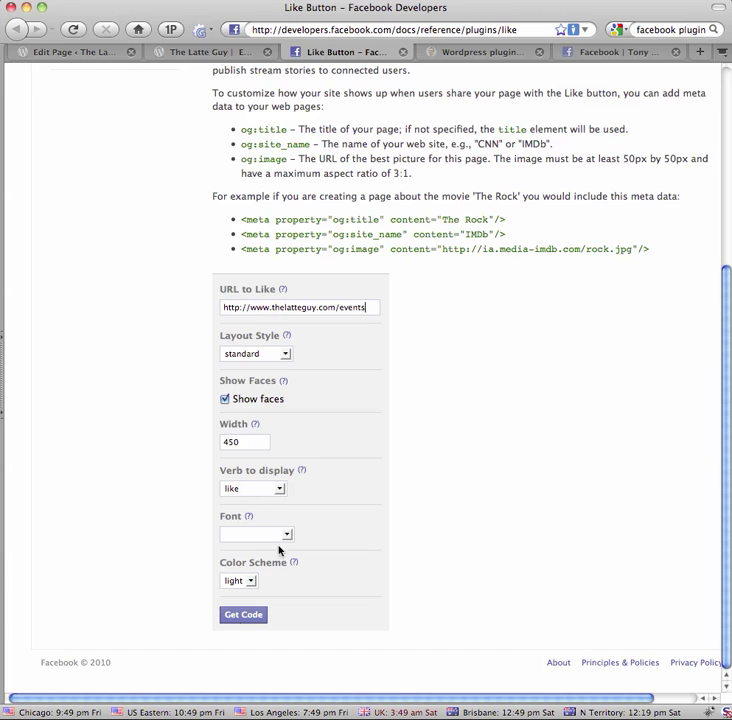
Generate the Like button code and copy its iframe snippet
{"action": "left_click", "coordinate": [236, 616]}
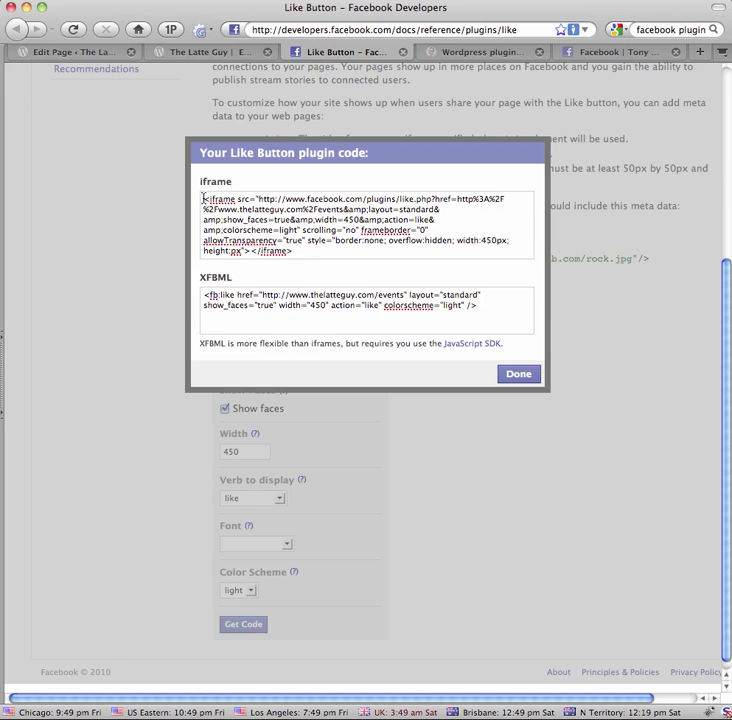
{"action": "left_click_drag", "start_coordinate": [204, 199], "coordinate": [309, 254]}
{"action": "right_click", "coordinate": [318, 243]}
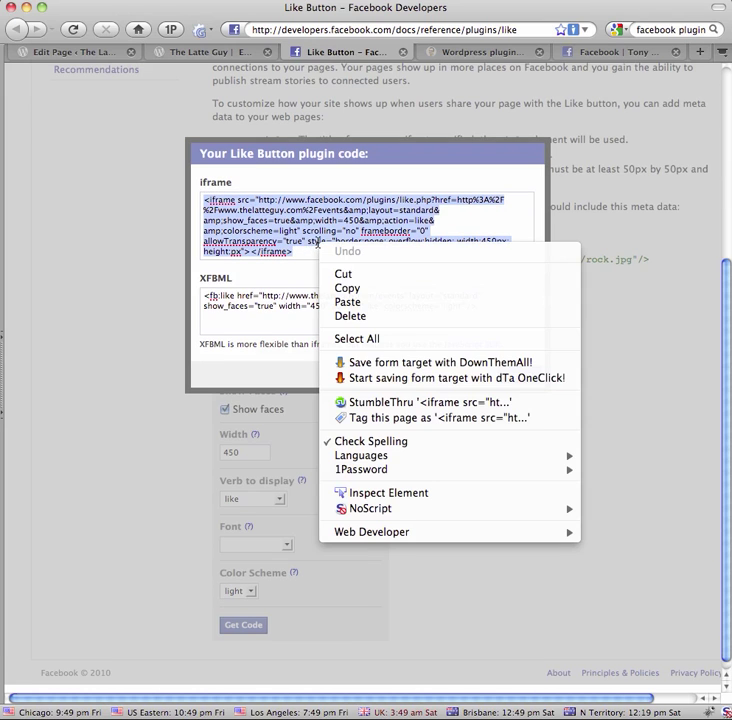
{"action": "left_click", "coordinate": [340, 288]}
{"action": "scroll", "coordinate": [113, 119], "scroll_direction": "up", "scroll_amount": 1}
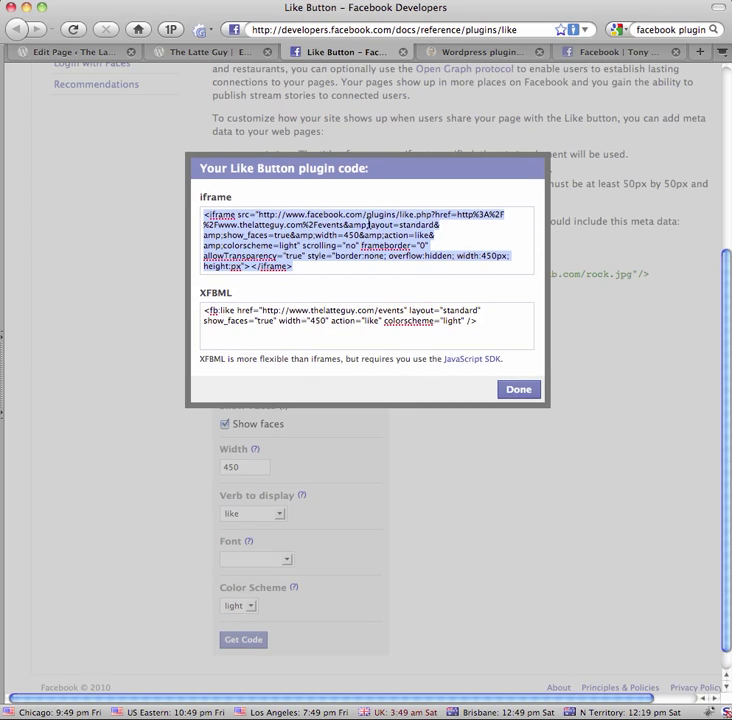
Show the WordPress Events page in HTML view and scroll to the end of its content
{"action": "left_click", "coordinate": [93, 53]}
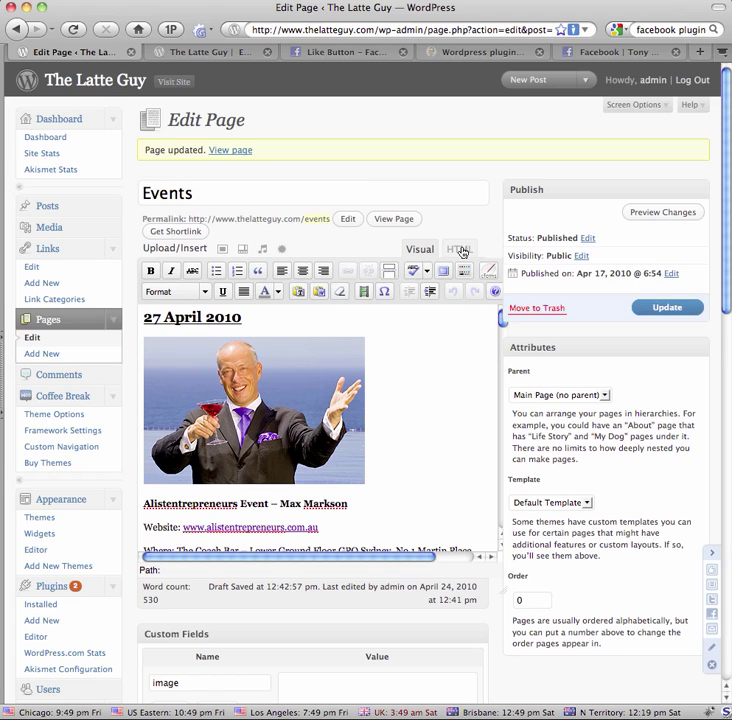
{"action": "left_click", "coordinate": [462, 252]}
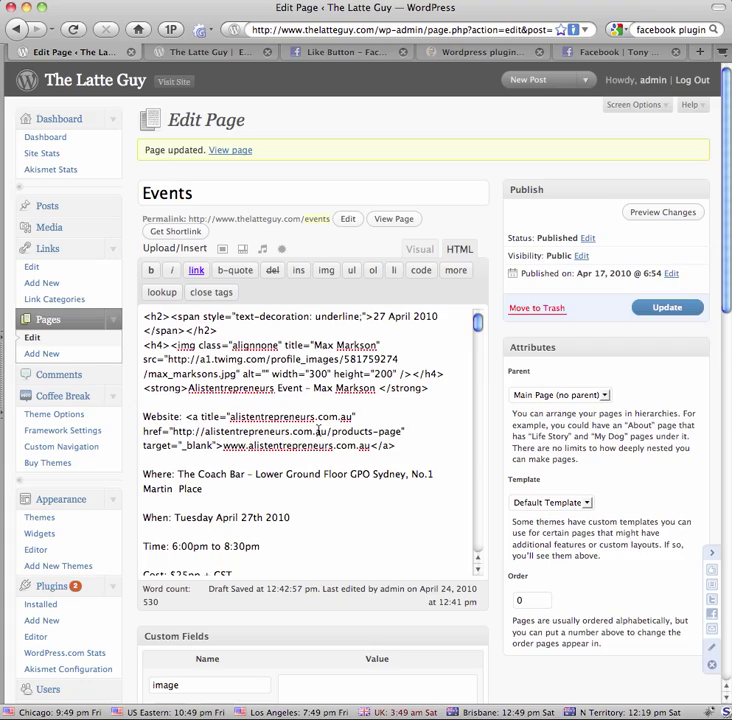
{"action": "scroll", "coordinate": [321, 431], "scroll_direction": "down", "scroll_amount": 5}
{"action": "scroll", "coordinate": [321, 431], "scroll_direction": "down", "scroll_amount": 5}
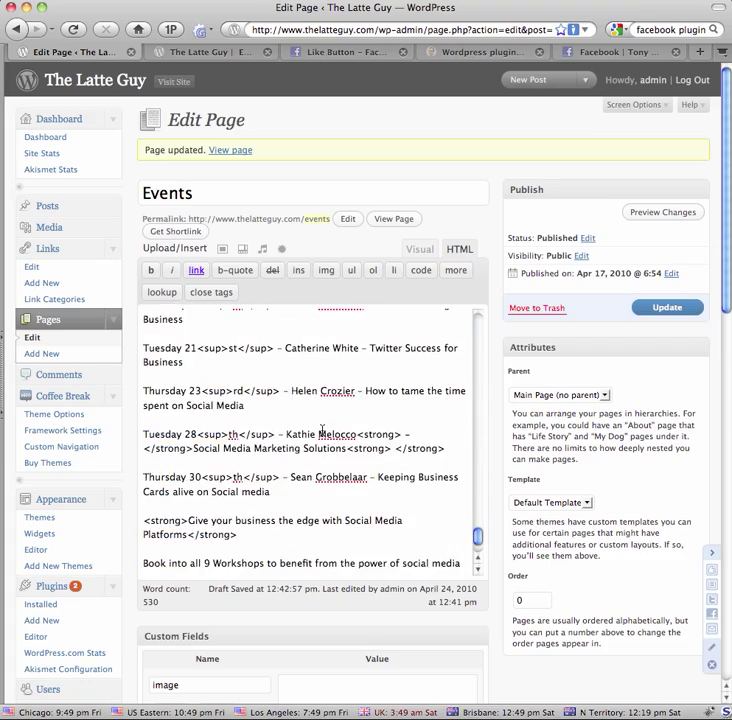
{"action": "scroll", "coordinate": [321, 431], "scroll_direction": "down", "scroll_amount": 3}
{"action": "scroll", "coordinate": [321, 431], "scroll_direction": "down", "scroll_amount": 3}
{"action": "scroll", "coordinate": [430, 489], "scroll_direction": "down", "scroll_amount": 10}
{"action": "scroll", "coordinate": [441, 430], "scroll_direction": "down", "scroll_amount": 3}
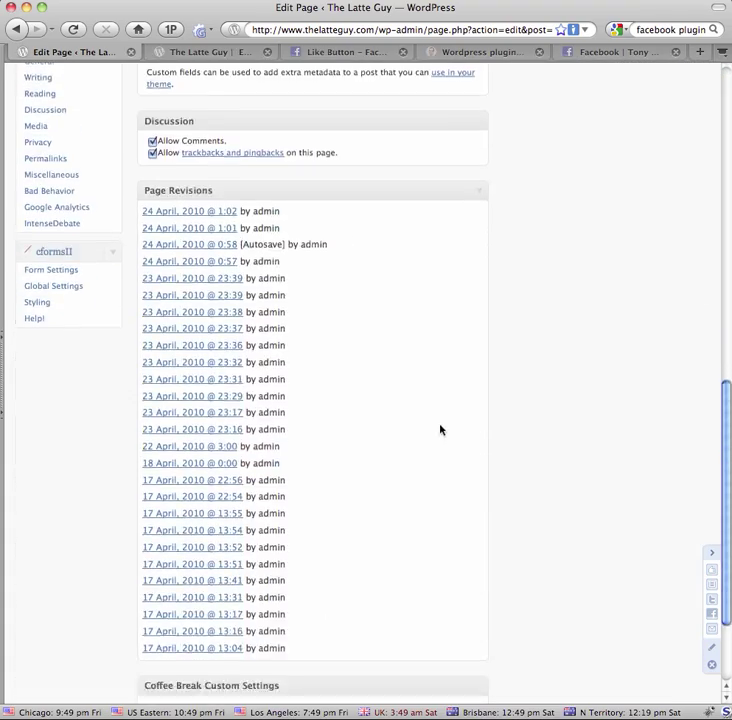
{"action": "scroll", "coordinate": [435, 376], "scroll_direction": "down", "scroll_amount": 2}
{"action": "scroll", "coordinate": [535, 368], "scroll_direction": "down", "scroll_amount": 1}
{"action": "scroll", "coordinate": [600, 430], "scroll_direction": "up", "scroll_amount": 8}
{"action": "scroll", "coordinate": [655, 485], "scroll_direction": "up", "scroll_amount": 1}
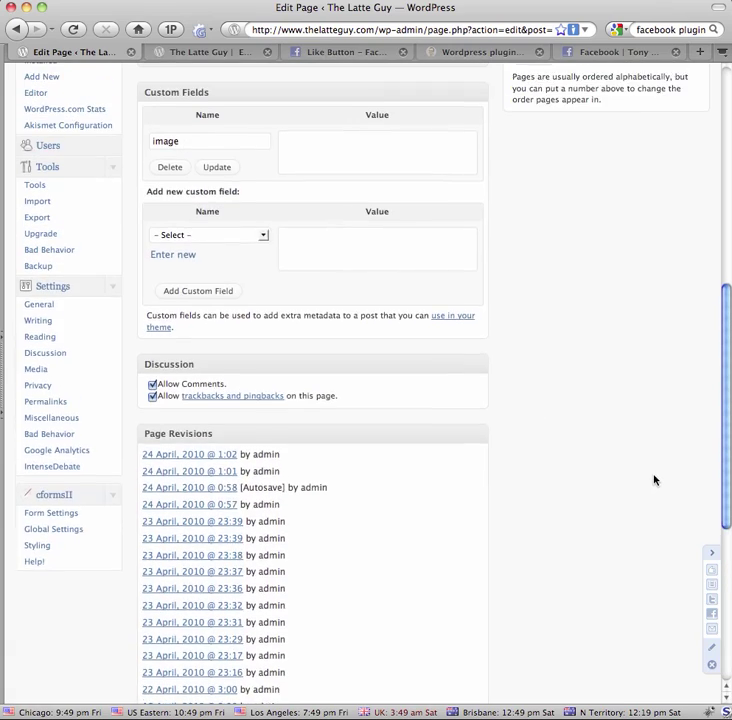
{"action": "scroll", "coordinate": [655, 485], "scroll_direction": "up", "scroll_amount": 3}
{"action": "scroll", "coordinate": [651, 479], "scroll_direction": "up", "scroll_amount": 5}
{"action": "scroll", "coordinate": [651, 479], "scroll_direction": "up", "scroll_amount": 3}
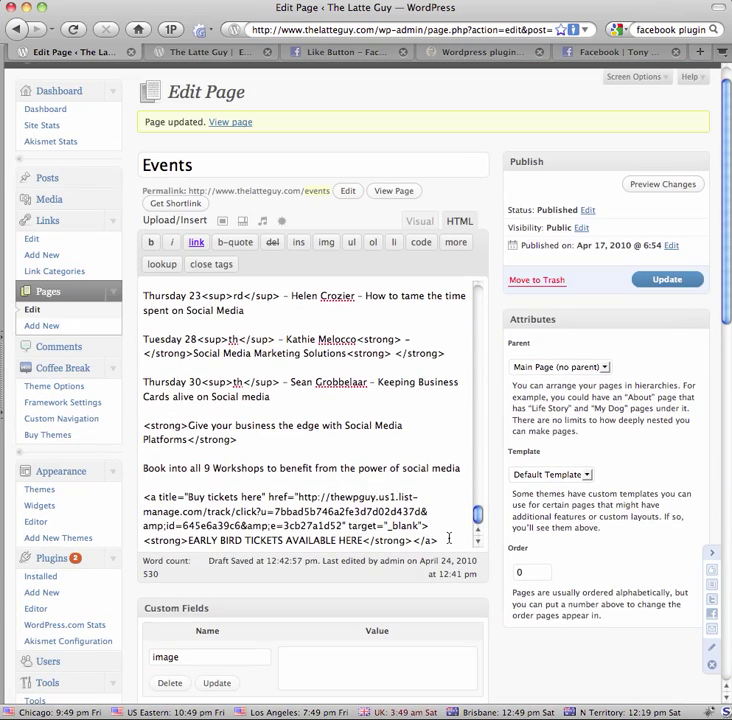
Paste the Like iframe code on a new line after the last link and update the page
{"action": "left_click", "coordinate": [449, 538]}
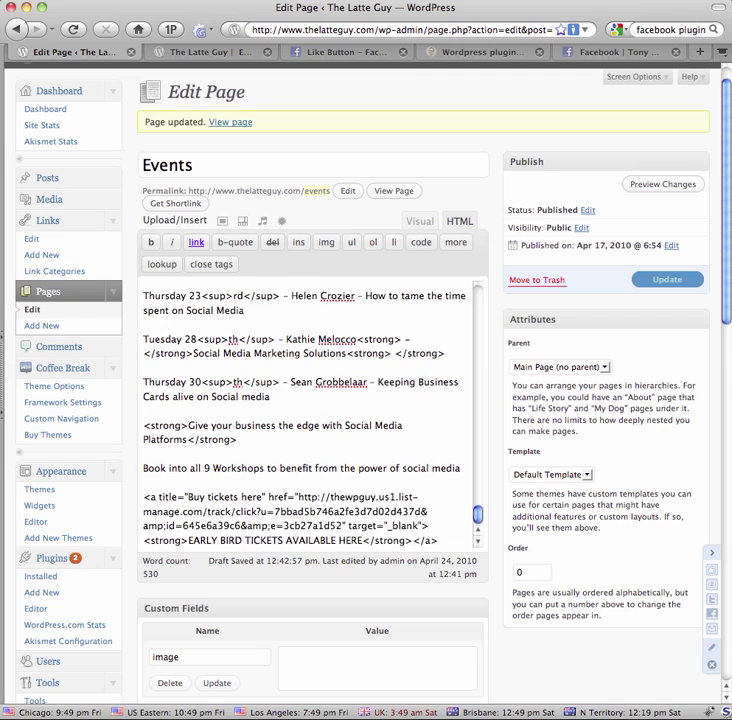
{"action": "key", "text": "Return"}
{"action": "key", "text": "Return"}
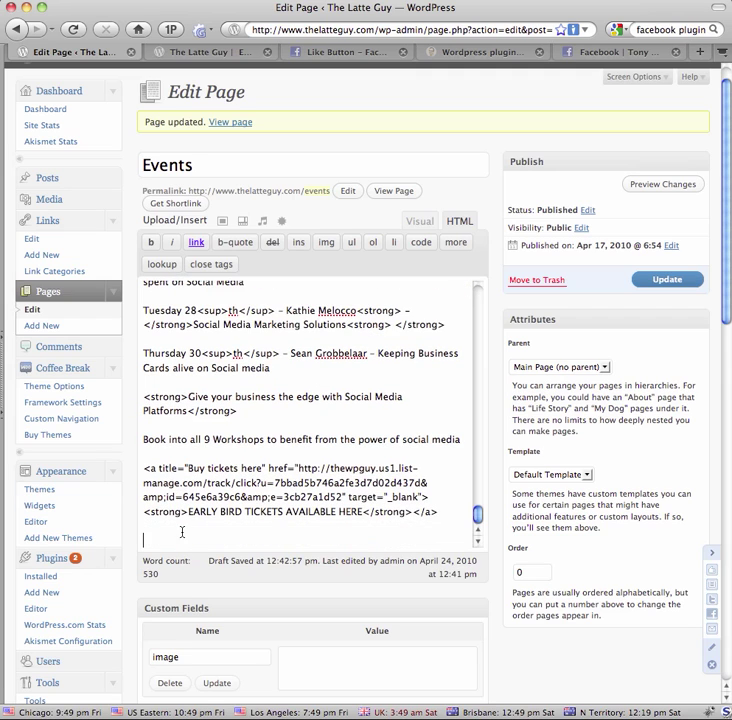
{"action": "right_click", "coordinate": [182, 532]}
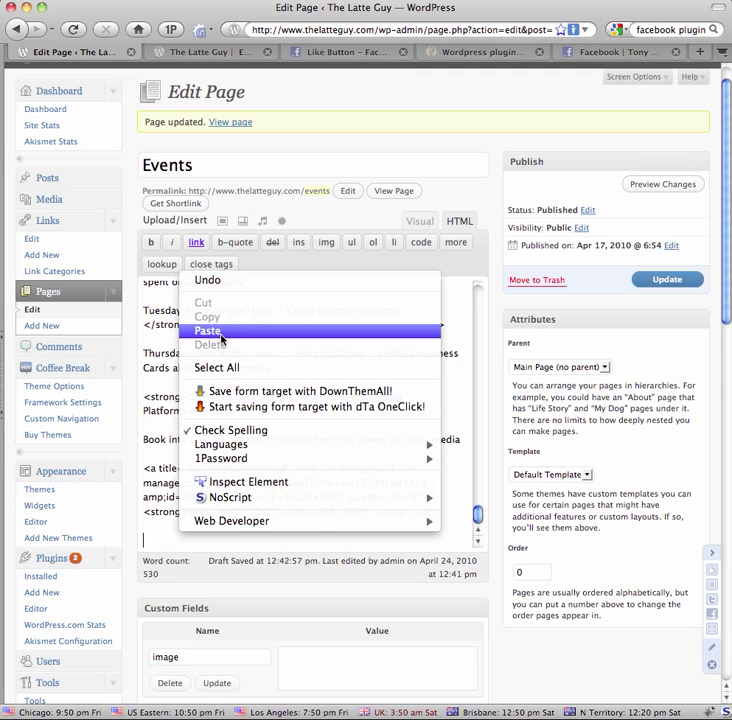
{"action": "left_click", "coordinate": [221, 339]}
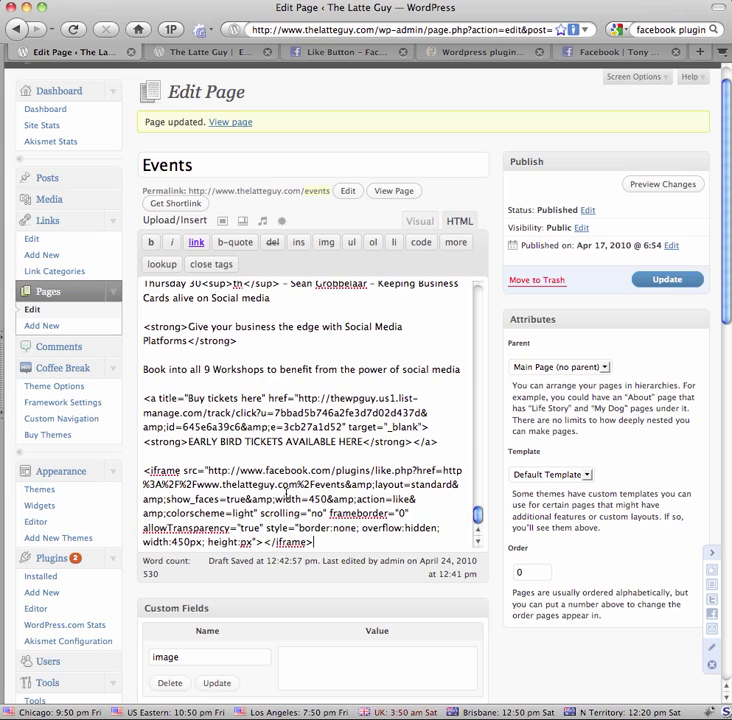
{"action": "left_click", "coordinate": [654, 282]}
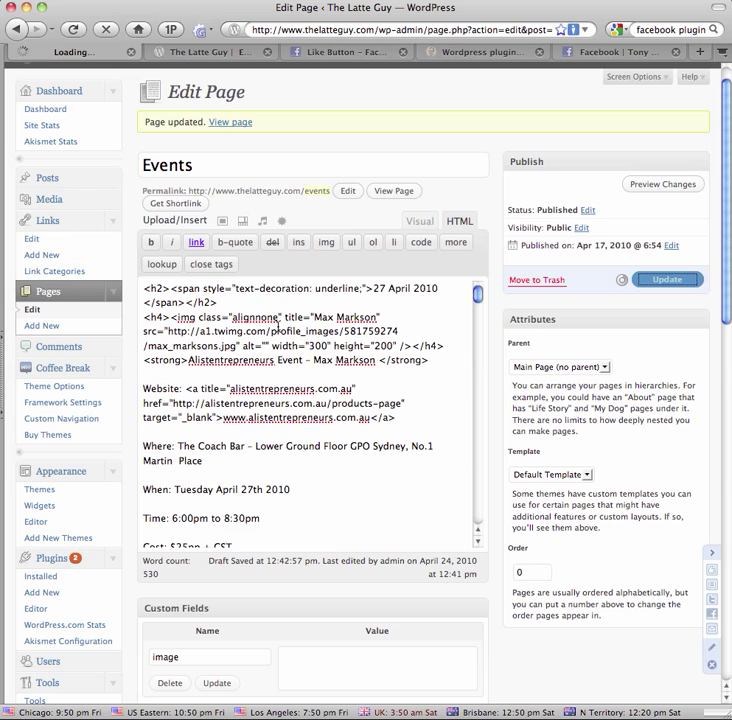
Reload the live Events page and find the Like button below the early bird tickets link
{"action": "left_click", "coordinate": [213, 57]}
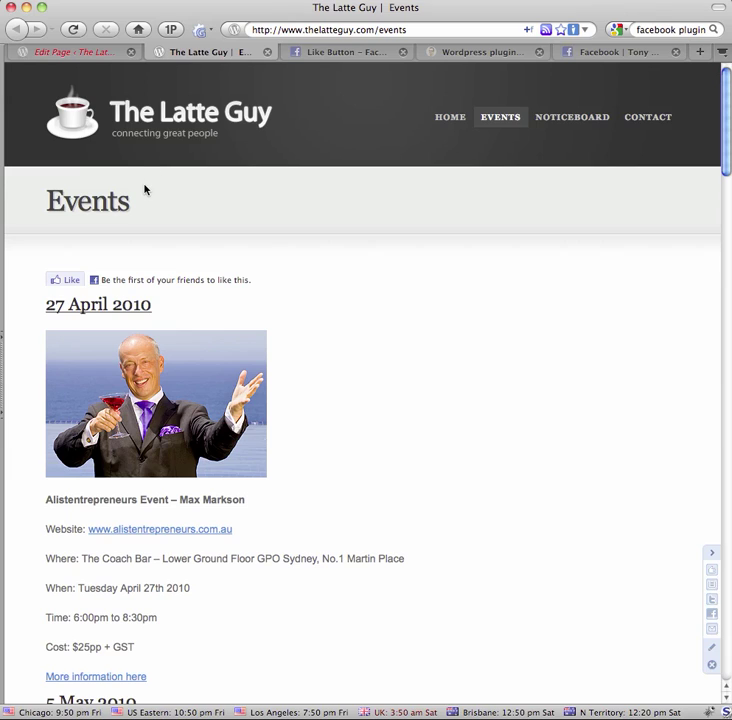
{"action": "left_click", "coordinate": [73, 30]}
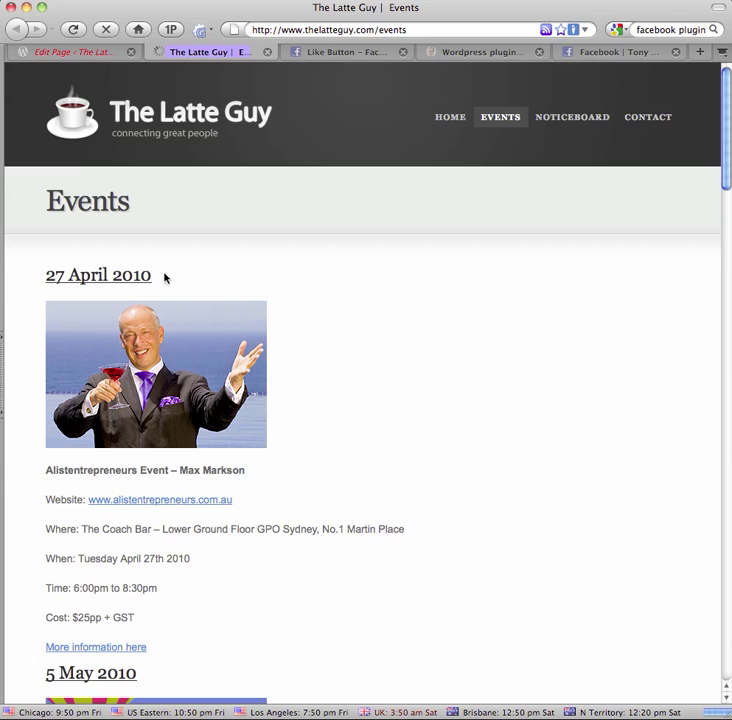
{"action": "scroll", "coordinate": [263, 320], "scroll_direction": "down", "scroll_amount": 3}
{"action": "scroll", "coordinate": [263, 320], "scroll_direction": "down", "scroll_amount": 10}
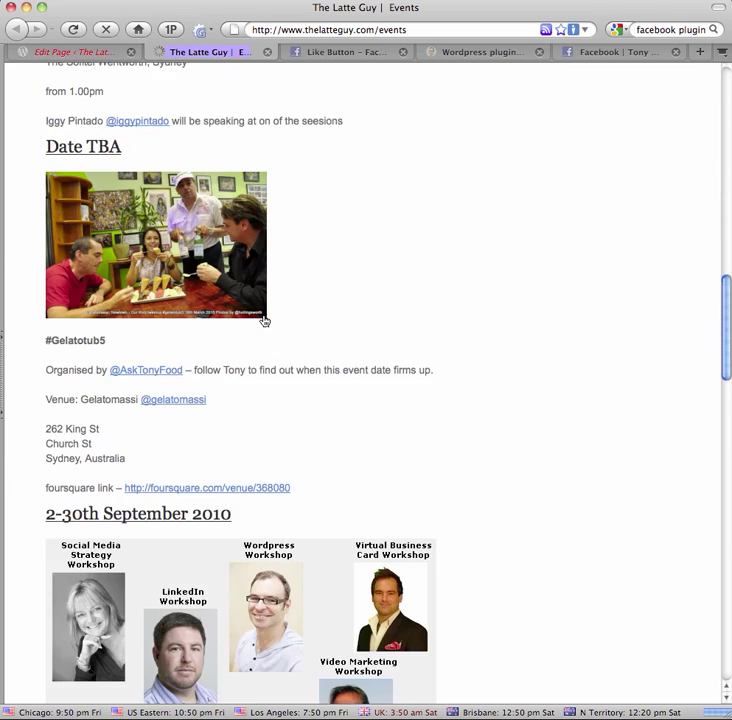
{"action": "scroll", "coordinate": [263, 320], "scroll_direction": "down", "scroll_amount": 8}
{"action": "scroll", "coordinate": [265, 320], "scroll_direction": "down", "scroll_amount": 10}
{"action": "scroll", "coordinate": [196, 418], "scroll_direction": "down", "scroll_amount": 8}
{"action": "scroll", "coordinate": [181, 345], "scroll_direction": "down", "scroll_amount": 1}
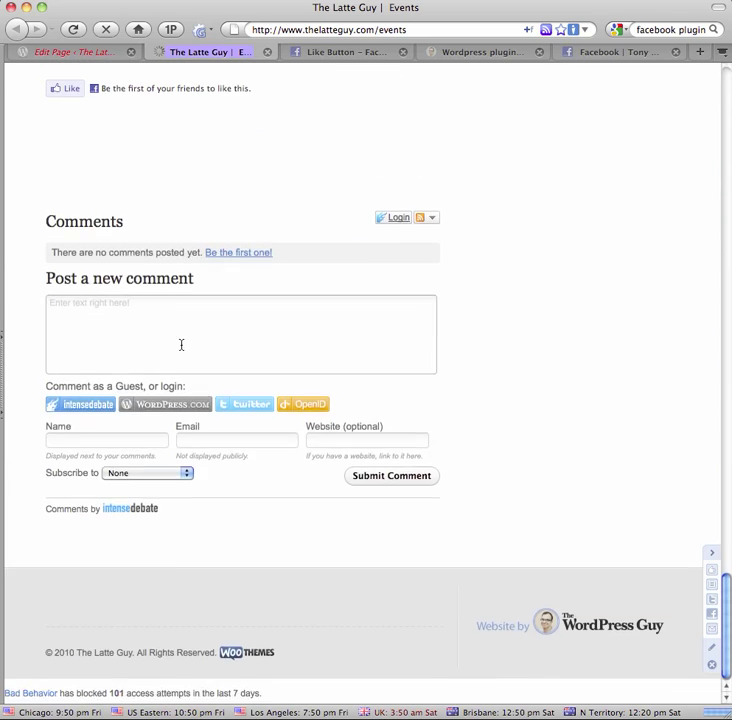
{"action": "scroll", "coordinate": [281, 331], "scroll_direction": "up", "scroll_amount": 8}
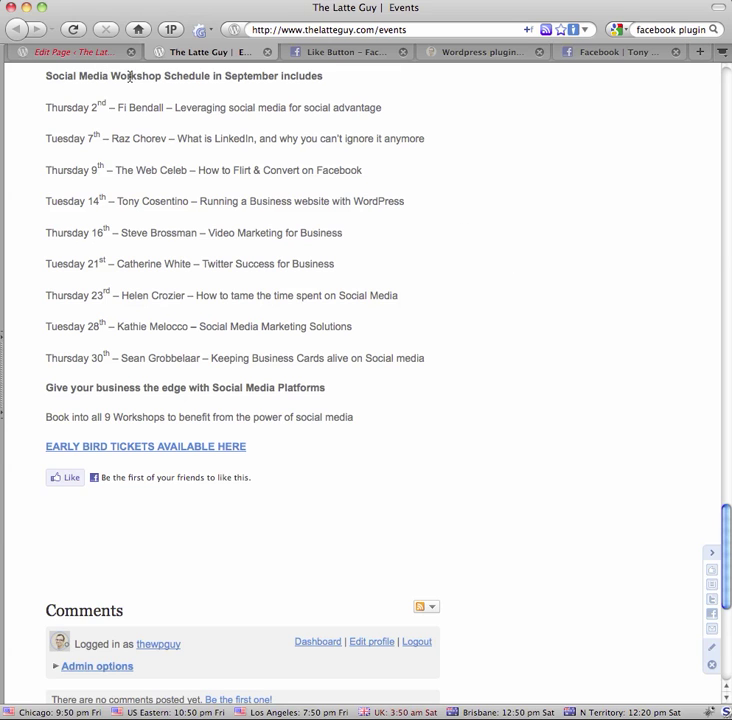
Cut the Like iframe code from the bottom of the Events page HTML
{"action": "left_click", "coordinate": [91, 53]}
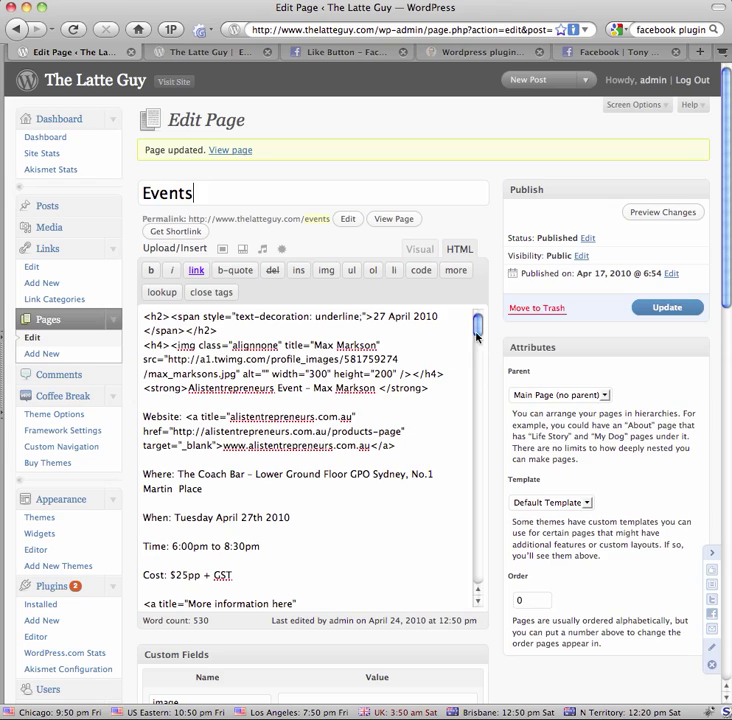
{"action": "left_click_drag", "start_coordinate": [477, 326], "coordinate": [464, 570]}
{"action": "scroll", "coordinate": [464, 570], "scroll_direction": "down", "scroll_amount": 5}
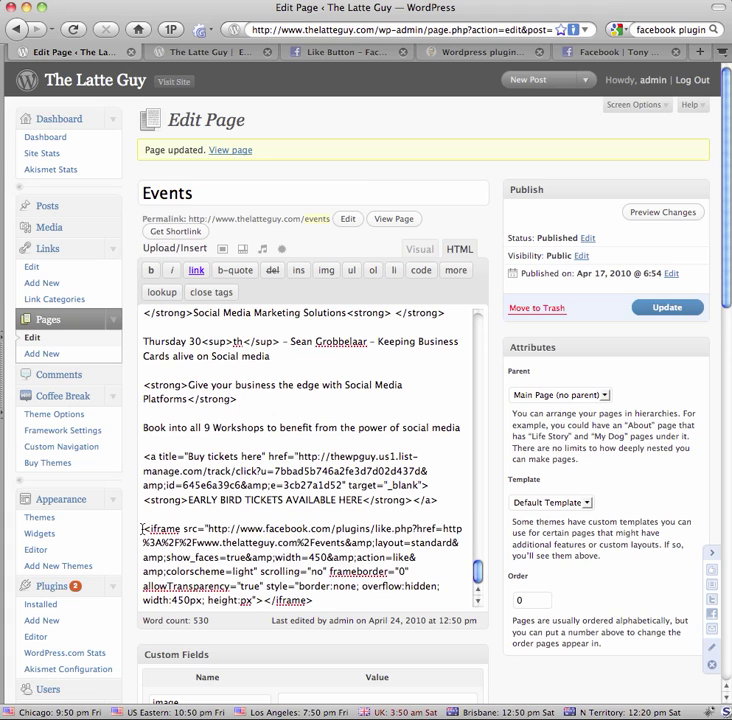
{"action": "left_click_drag", "start_coordinate": [143, 528], "coordinate": [334, 601]}
{"action": "key", "text": "ctrl+c"}
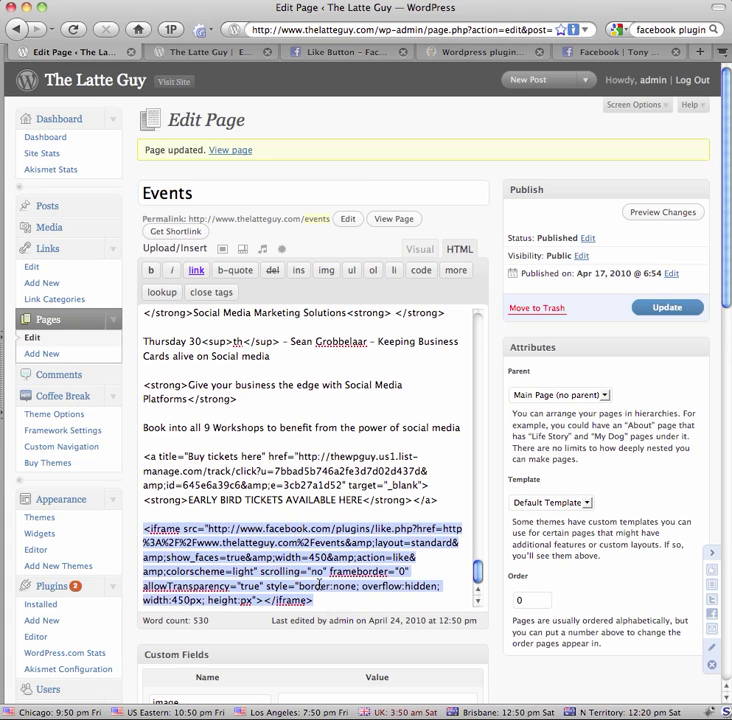
{"action": "key", "text": "Delete"}
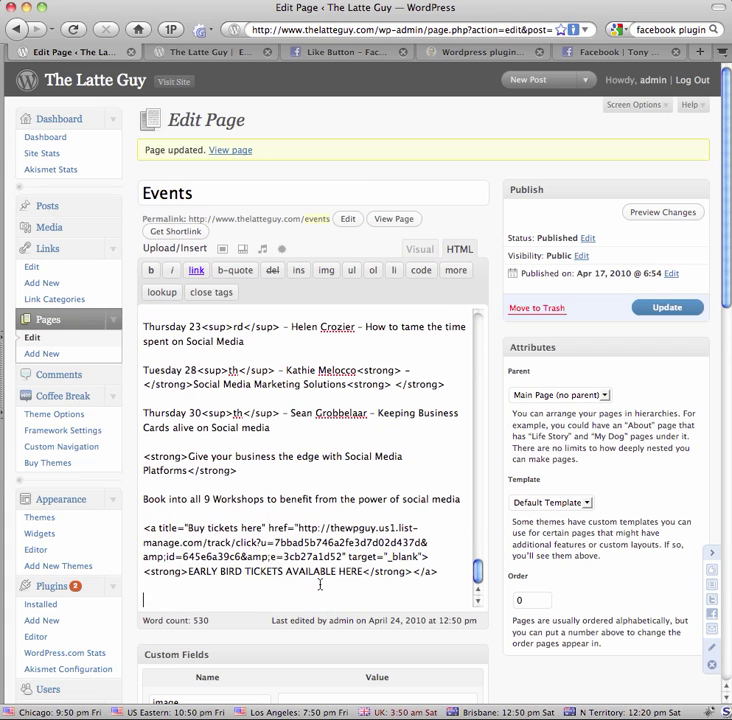
Paste the iframe code on a new line above the first <h2> heading and update the page
{"action": "left_click_drag", "start_coordinate": [478, 571], "coordinate": [486, 321]}
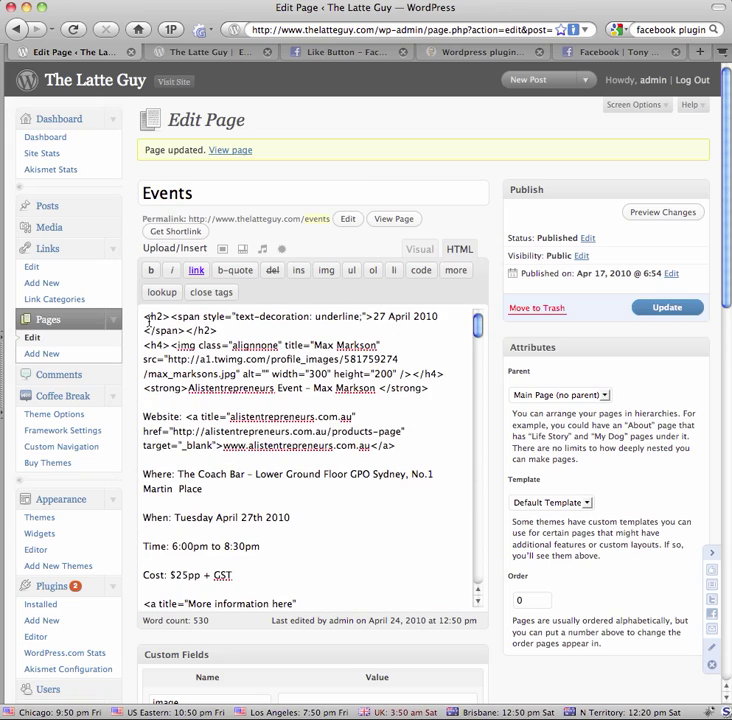
{"action": "key", "text": "Return"}
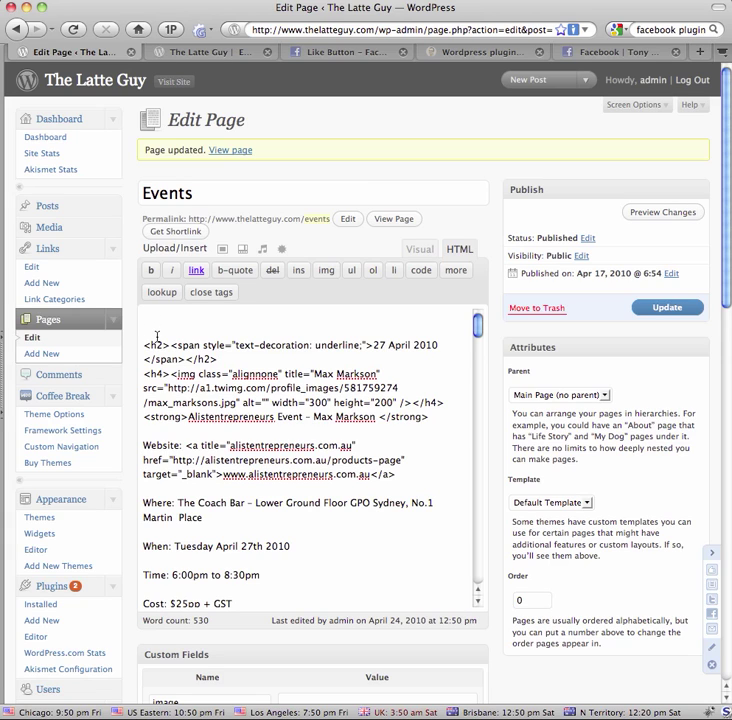
{"action": "key", "text": "ctrl+v"}
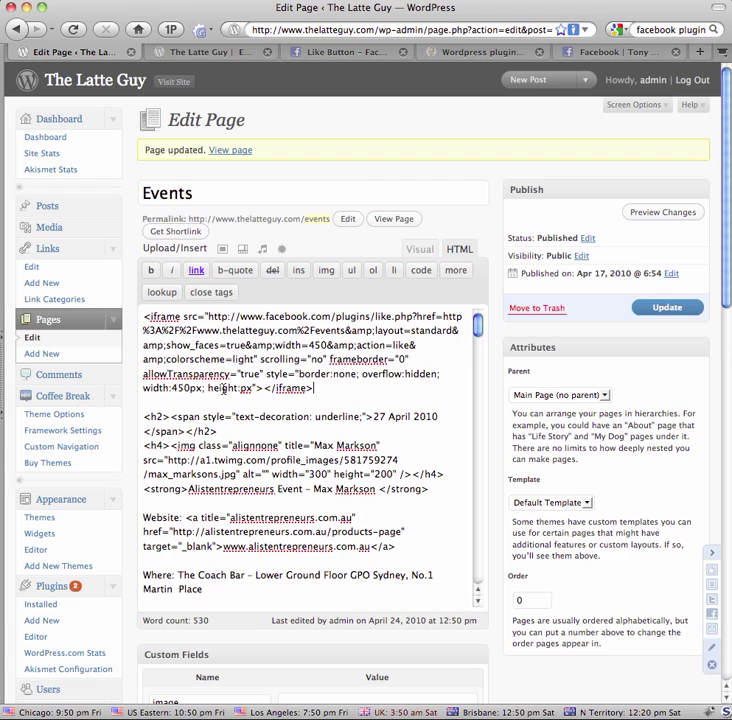
{"action": "left_click", "coordinate": [656, 309]}
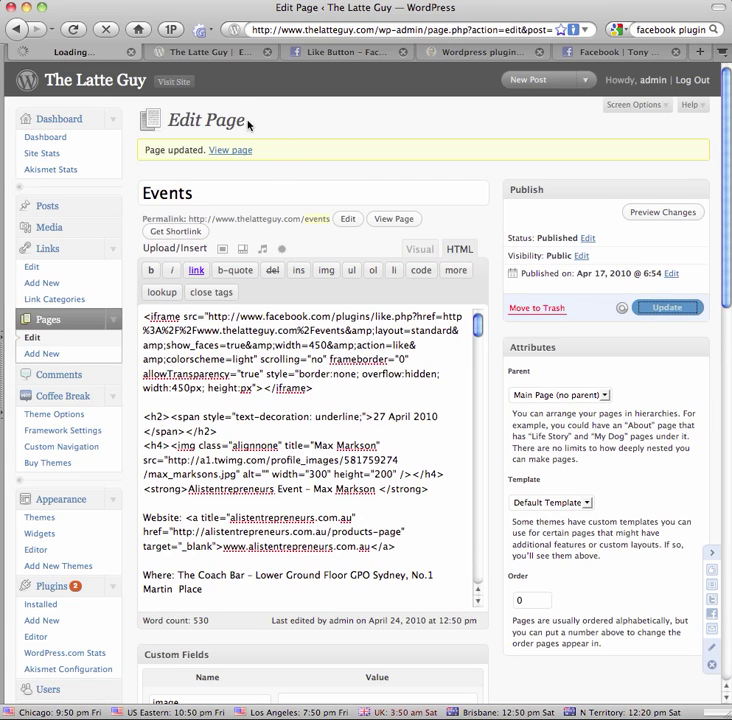
Reload the live Events page to see the Like button at the top, then return to the editor
{"action": "left_click", "coordinate": [202, 53]}
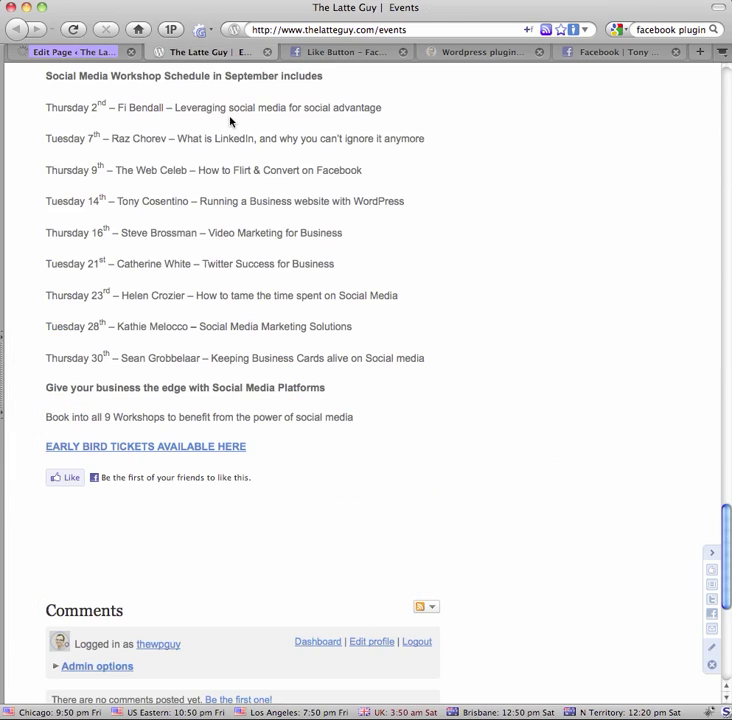
{"action": "scroll", "coordinate": [421, 130], "scroll_direction": "up", "scroll_amount": 5}
{"action": "scroll", "coordinate": [421, 130], "scroll_direction": "up", "scroll_amount": 10}
{"action": "scroll", "coordinate": [421, 130], "scroll_direction": "up", "scroll_amount": 15}
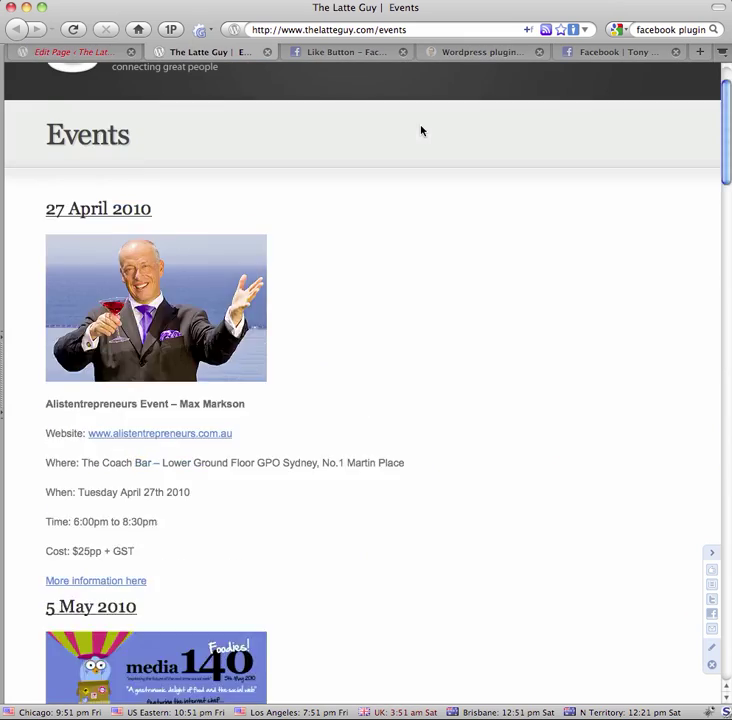
{"action": "scroll", "coordinate": [421, 130], "scroll_direction": "up", "scroll_amount": 2}
{"action": "left_click", "coordinate": [72, 30]}
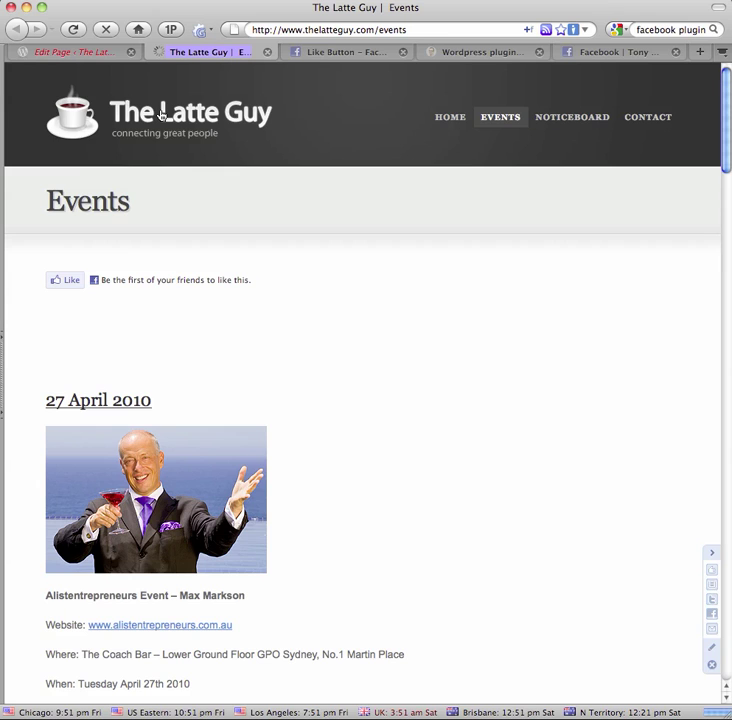
{"action": "left_click", "coordinate": [92, 56]}
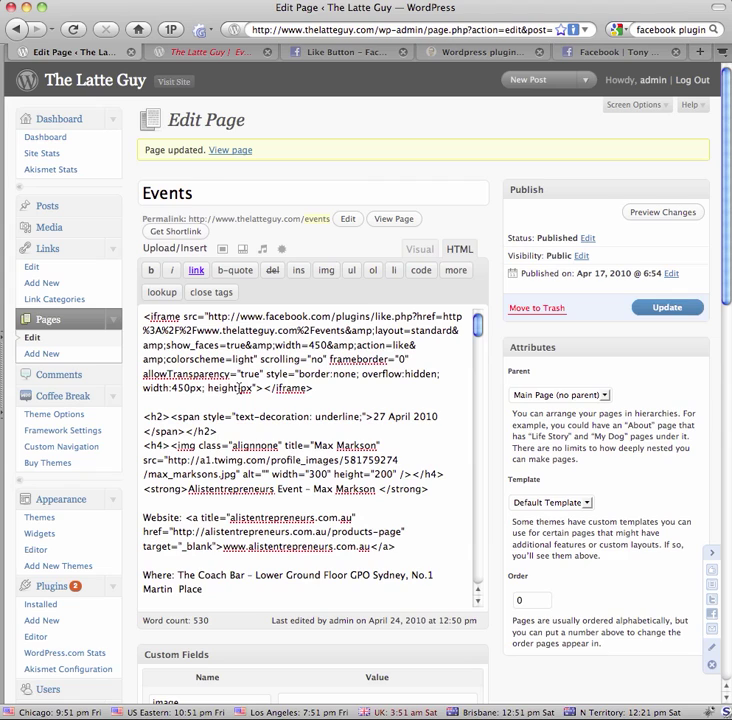
Set the Like iframe's style height to 20px and update the Events page
{"action": "left_click", "coordinate": [240, 388]}
{"action": "type", "text": "20"}
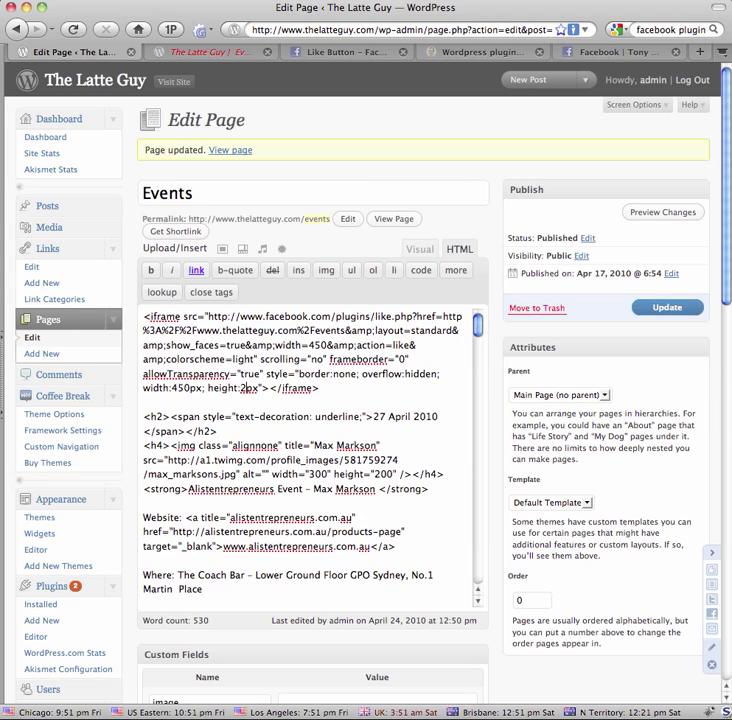
{"action": "left_click", "coordinate": [680, 306]}
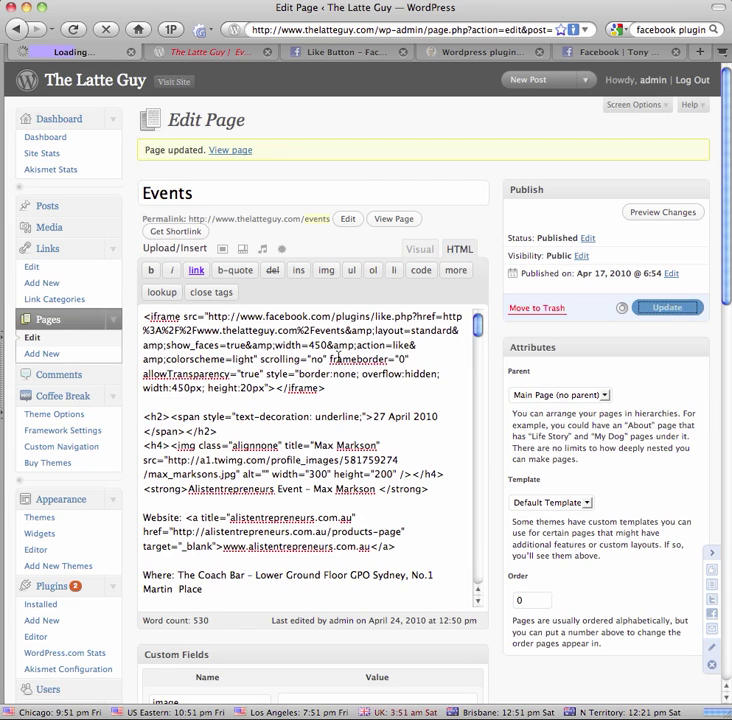
{"action": "left_click", "coordinate": [219, 57]}
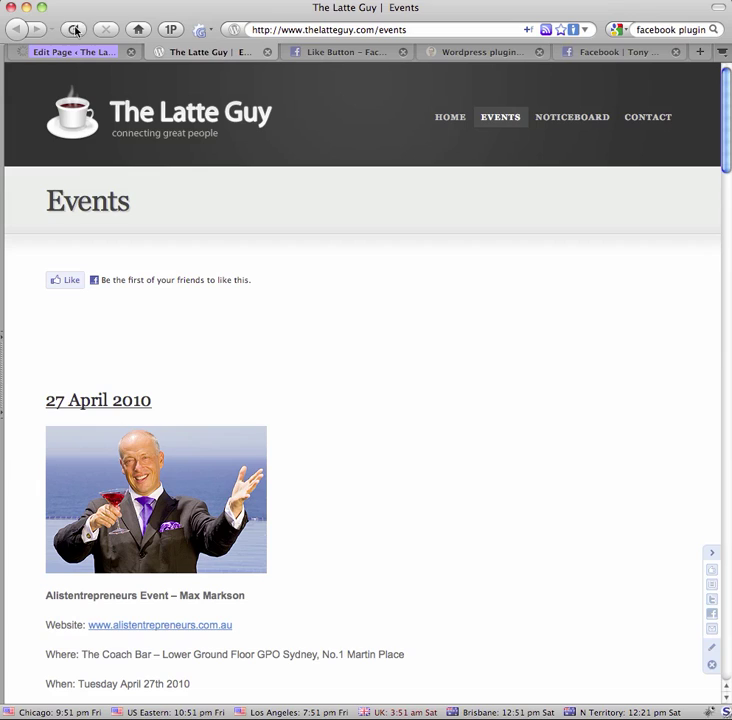
Reload the live Events page to check the 20px-high Like button above the 27 April 2010 entry
{"action": "left_click", "coordinate": [74, 30]}
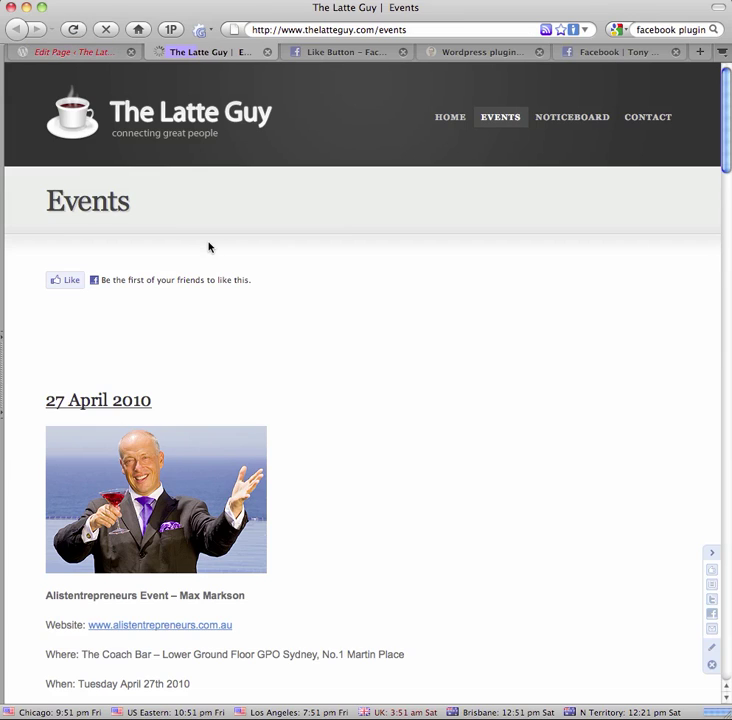